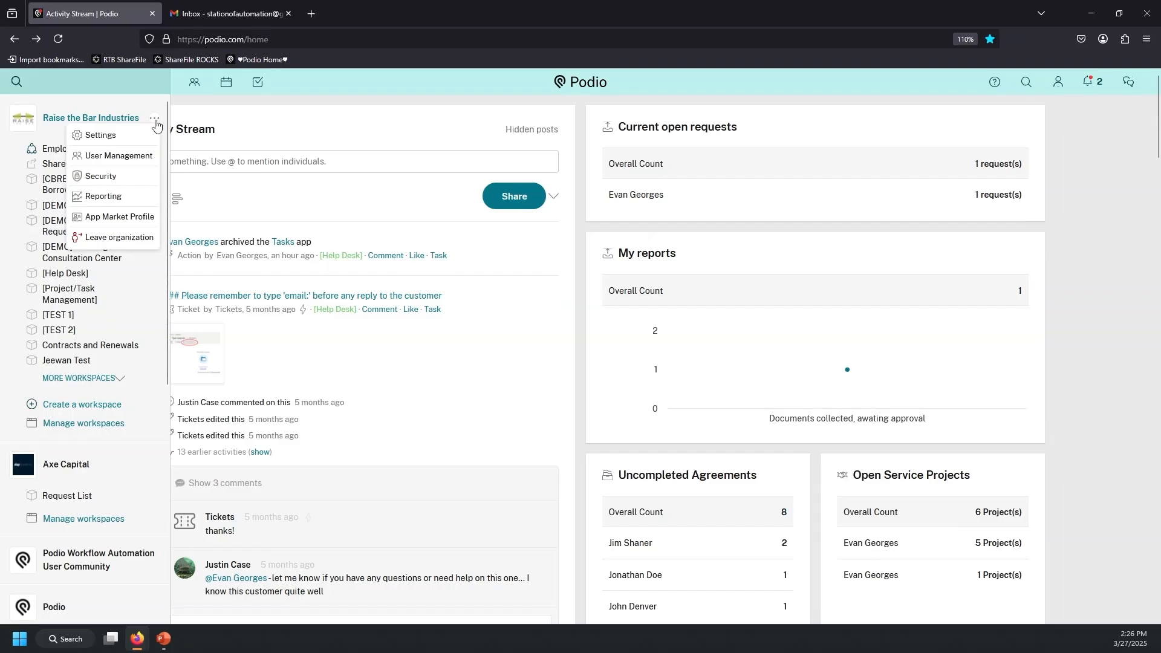
# Open the Raise the Bar Industries organization settings and highlight the organization's part of the page URL.
pyautogui.click(100, 138)
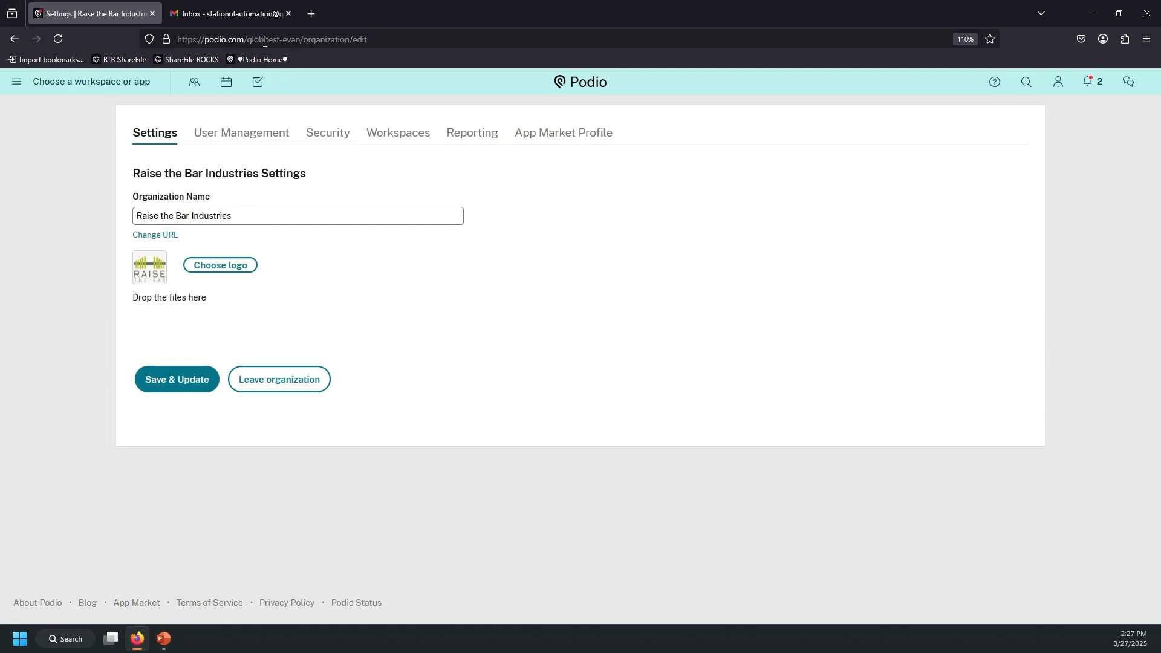
pyautogui.moveTo(300, 40); pyautogui.dragTo(249, 41)
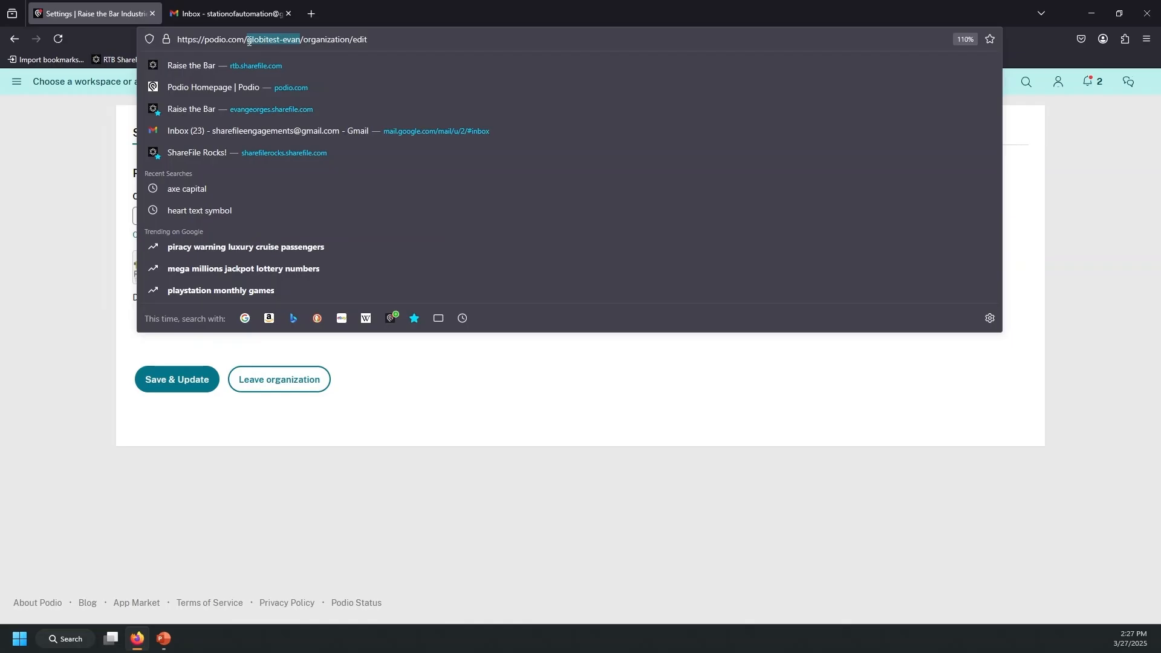
pyautogui.click(399, 380)
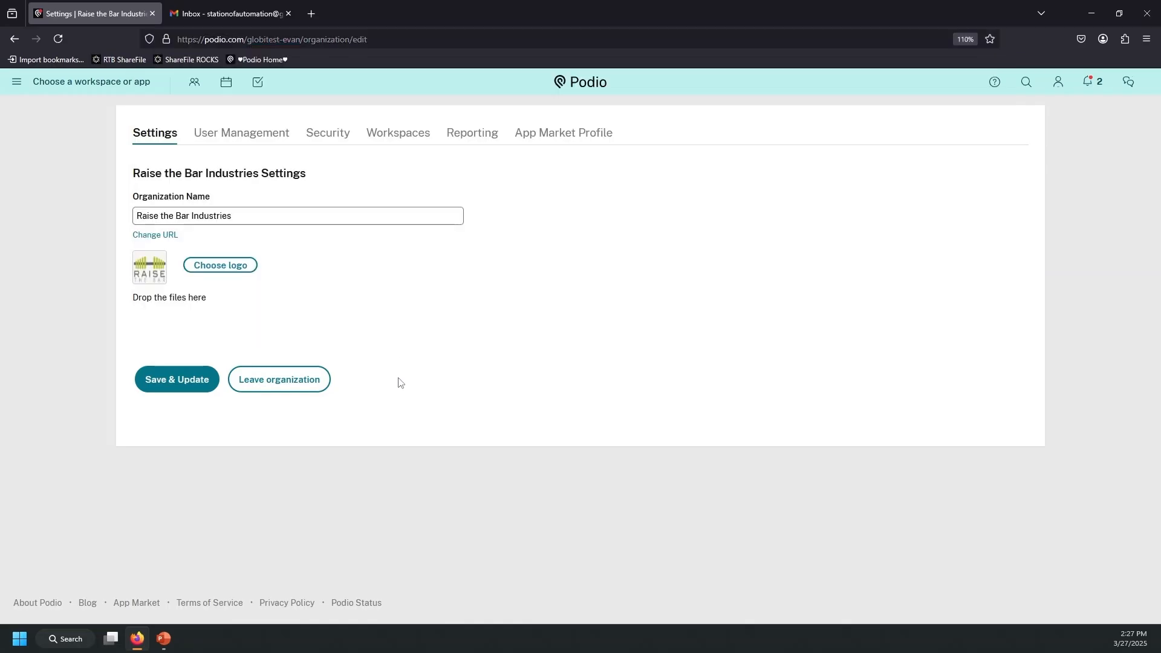
# Bring up the organization's Change URL warning, cancel it, and save the organization settings.
pyautogui.click(156, 238)
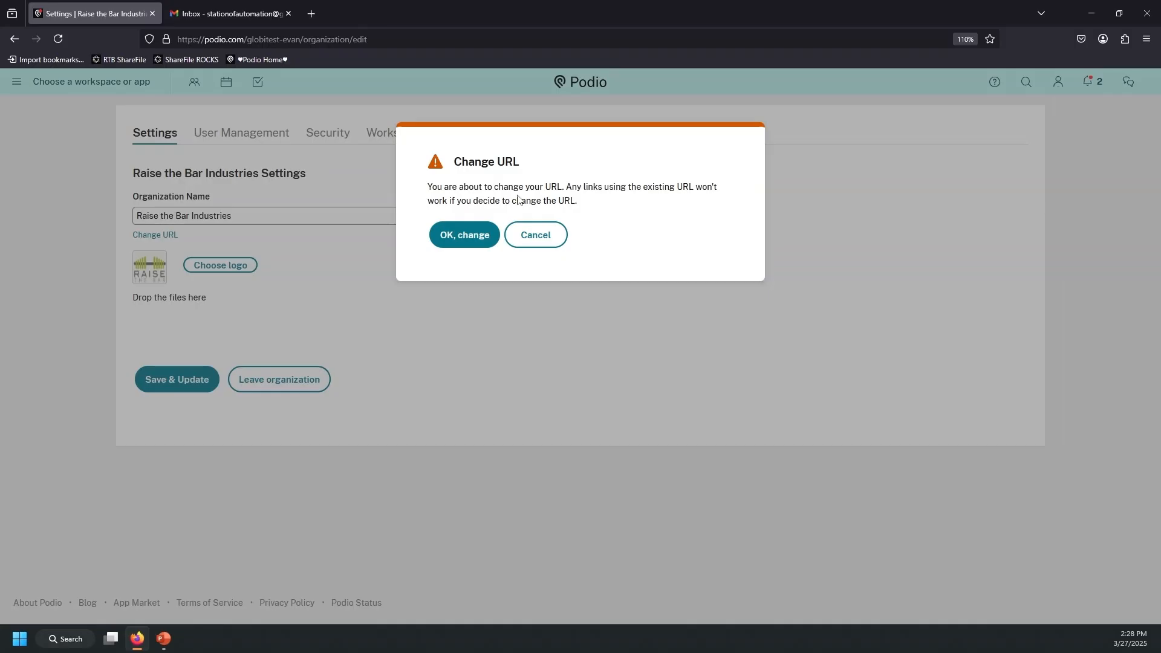
pyautogui.click(535, 236)
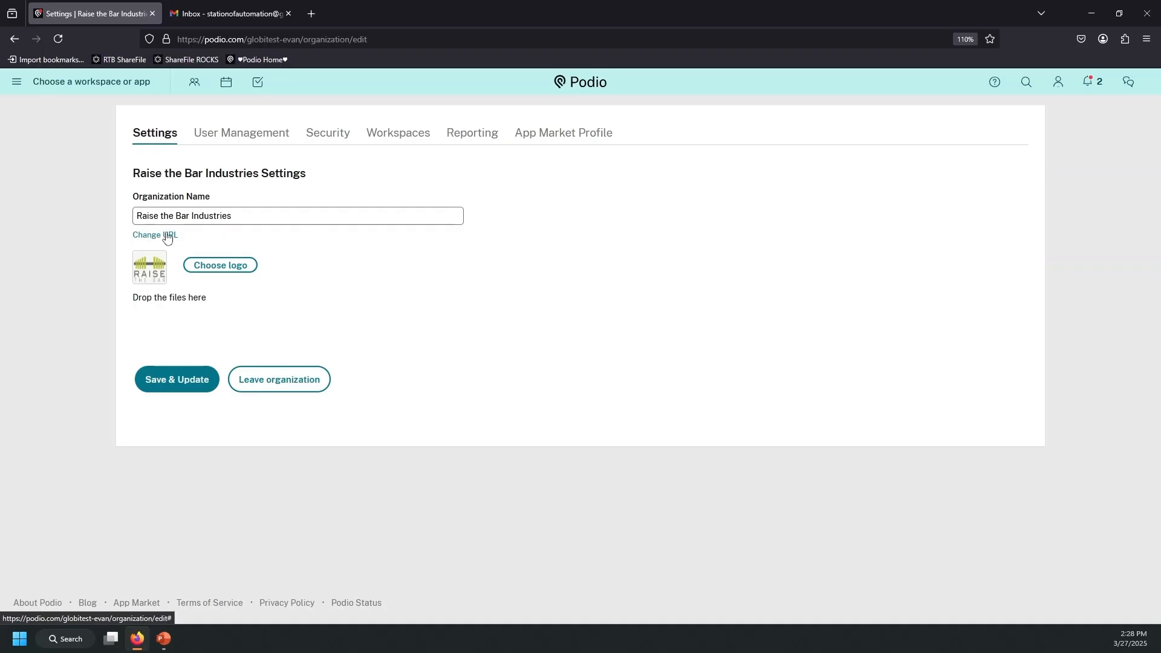
pyautogui.click(158, 381)
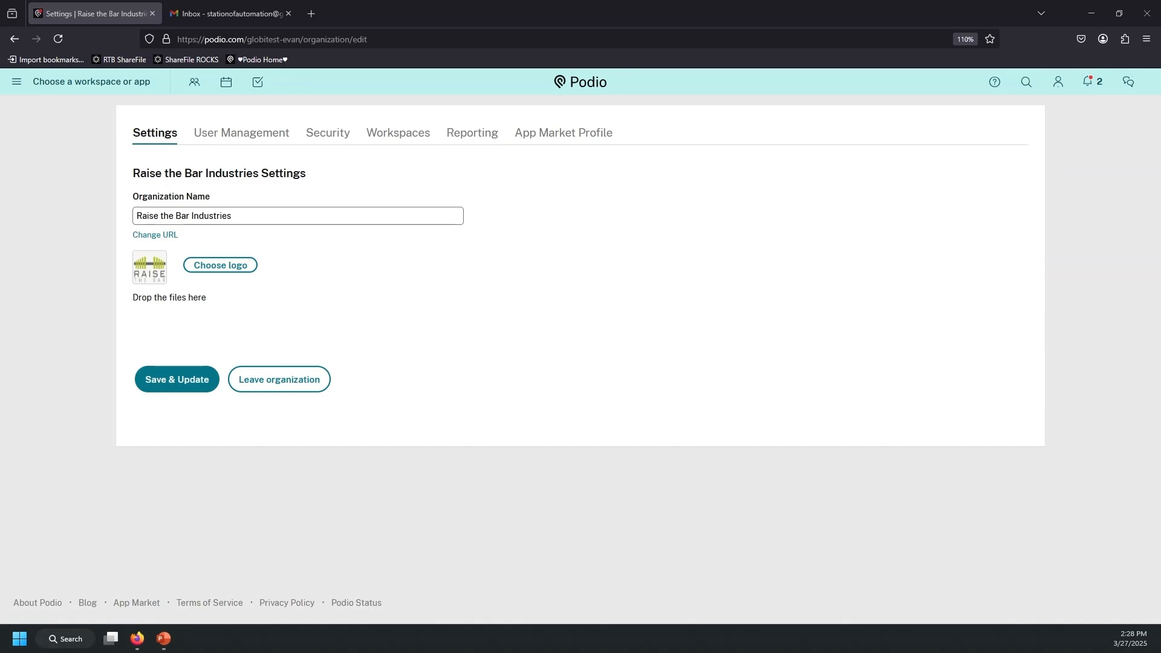
# Open docs.sharefile.com/en-us/podio/using-podio/workspaces-and-organizations/organization-settings in a new browser tab and read down to the Organization logo section.
pyautogui.click(311, 13)
pyautogui.hotkey('ctrl', 'v')
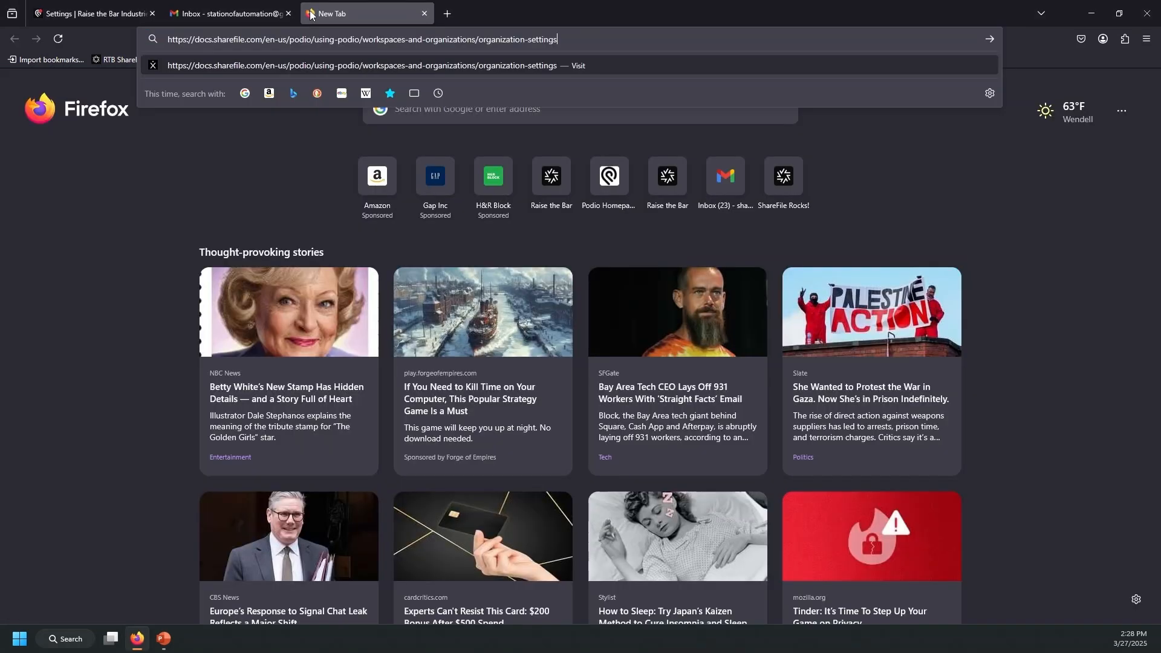
pyautogui.press('Return')
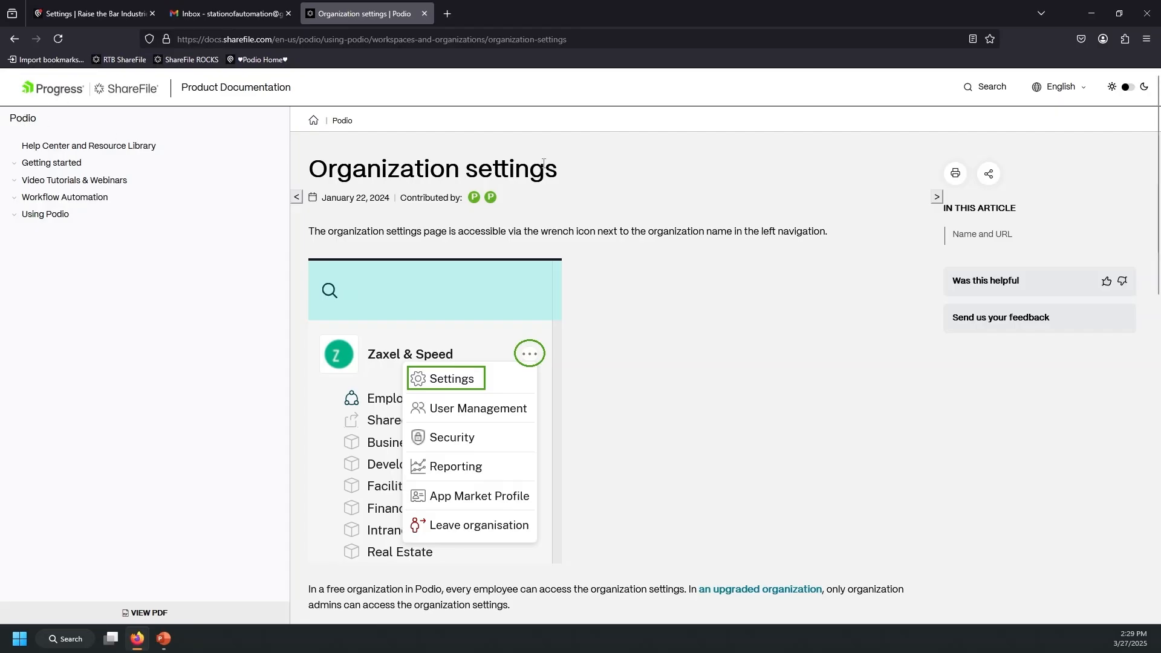
pyautogui.scroll(-10, 728, 303)
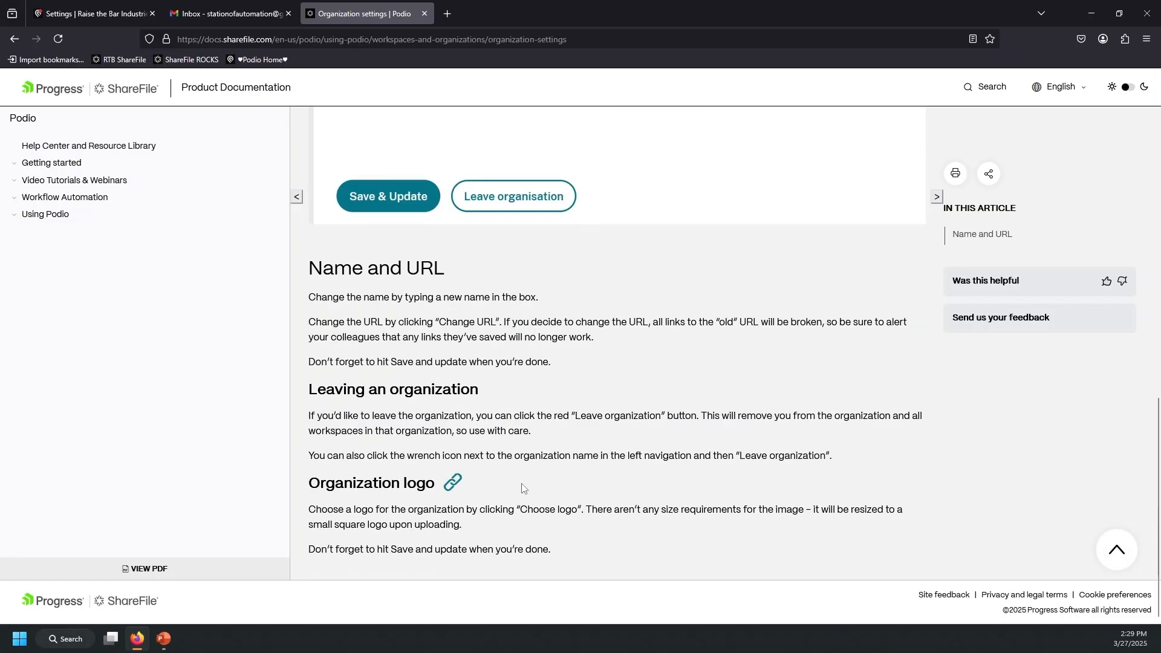
# Return to the Podio organization settings and look through the list of organizations and their workspaces.
pyautogui.click(78, 9)
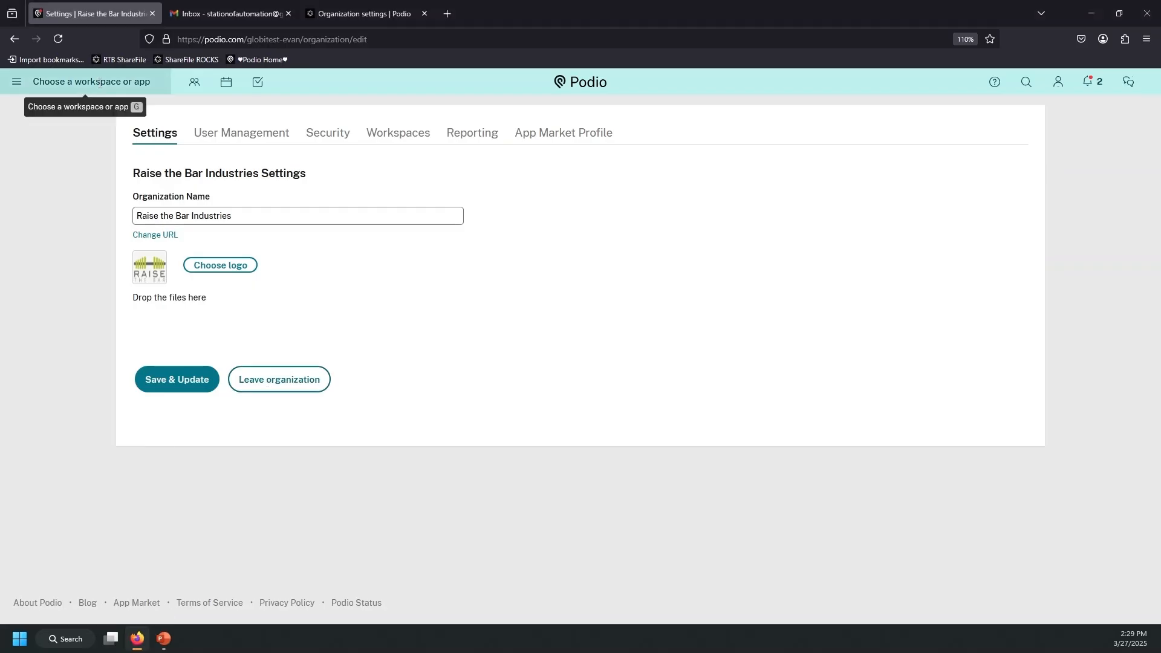
pyautogui.click(43, 82)
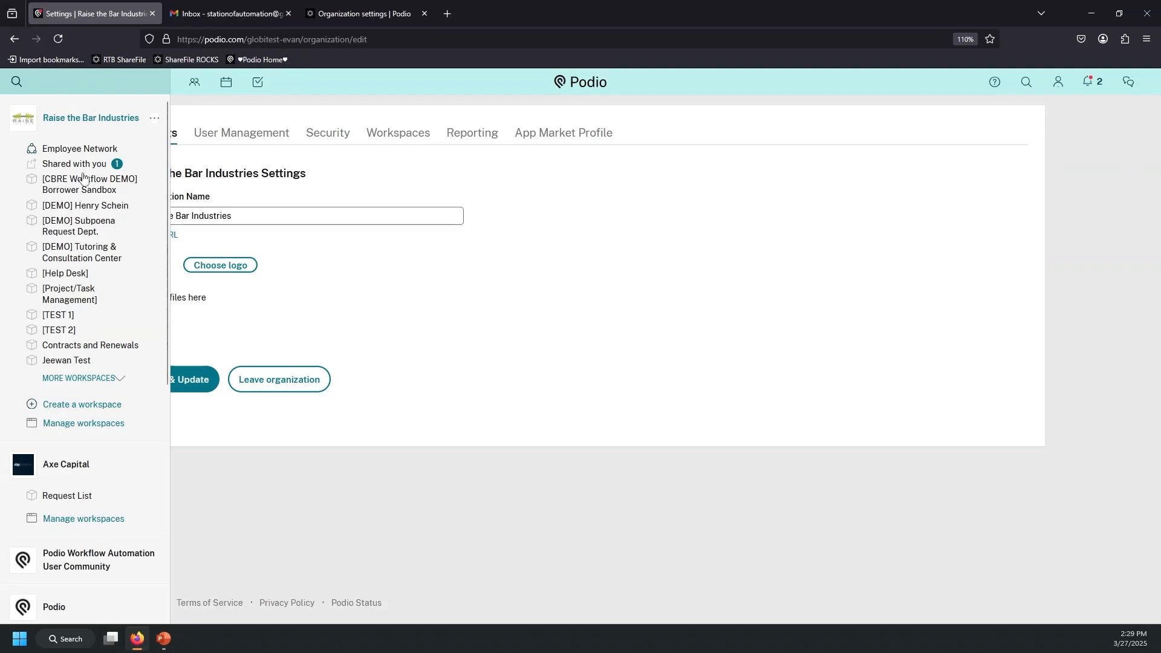
pyautogui.scroll(-1, 73, 471)
pyautogui.scroll(-3, 73, 469)
pyautogui.scroll(3, 76, 520)
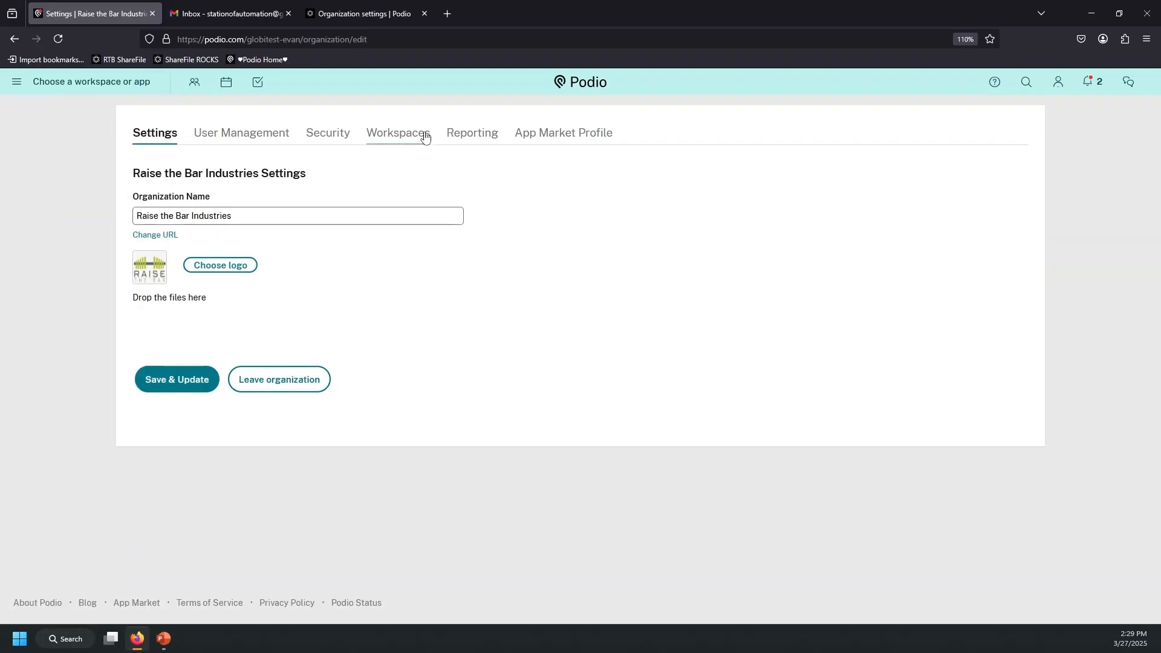
# Open the Raise the Bar Industries reporting page and review its usage totals and weekly login history.
pyautogui.click(483, 134)
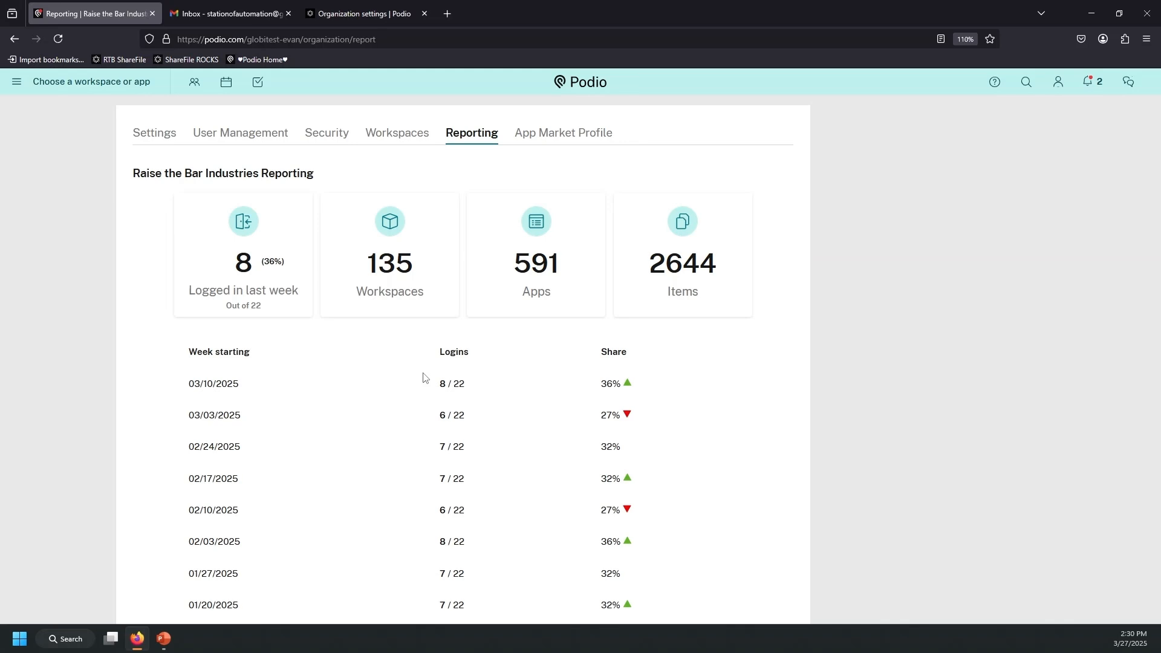
pyautogui.scroll(-2, 304, 324)
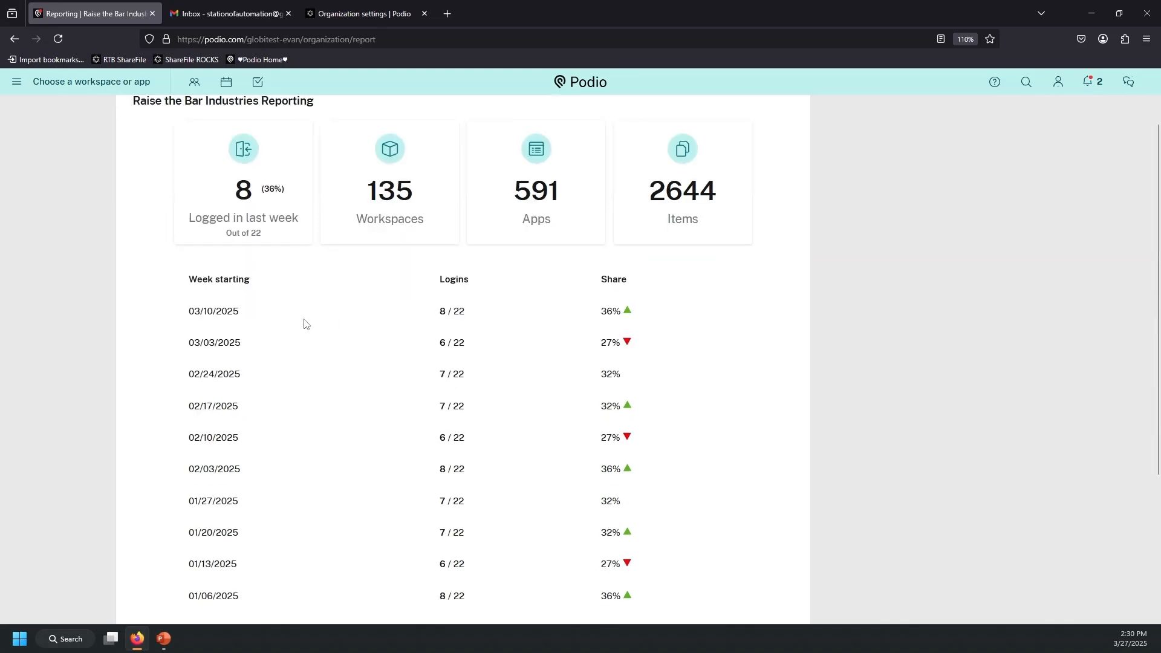
pyautogui.scroll(-4, 304, 324)
pyautogui.scroll(6, 303, 321)
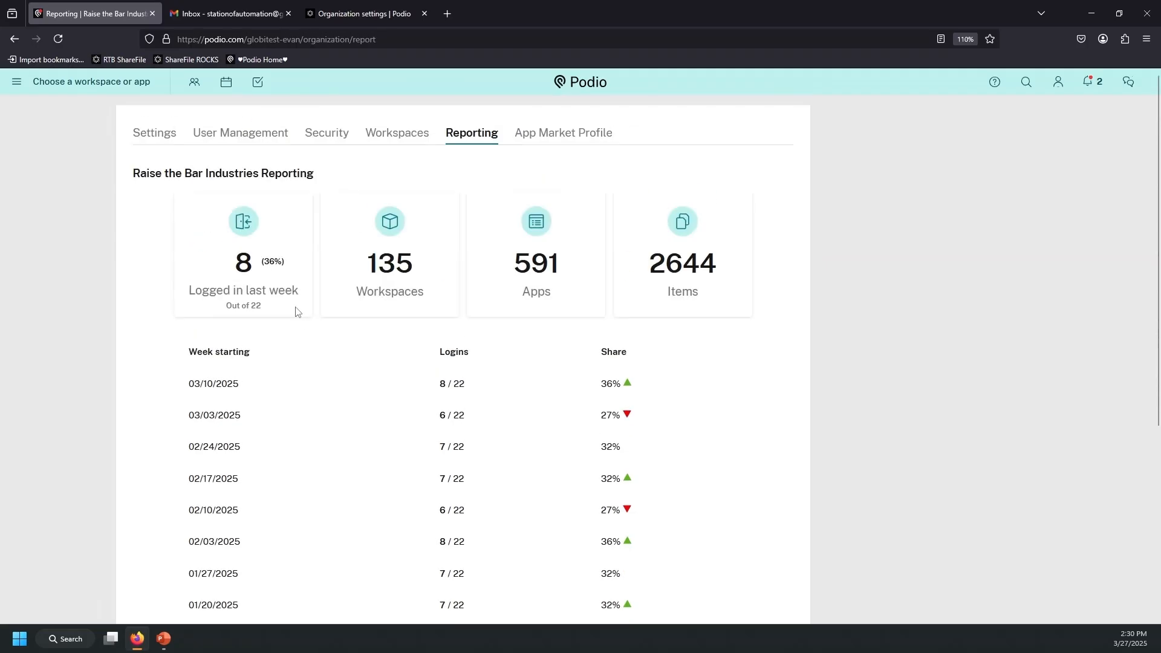
pyautogui.scroll(-5, 337, 324)
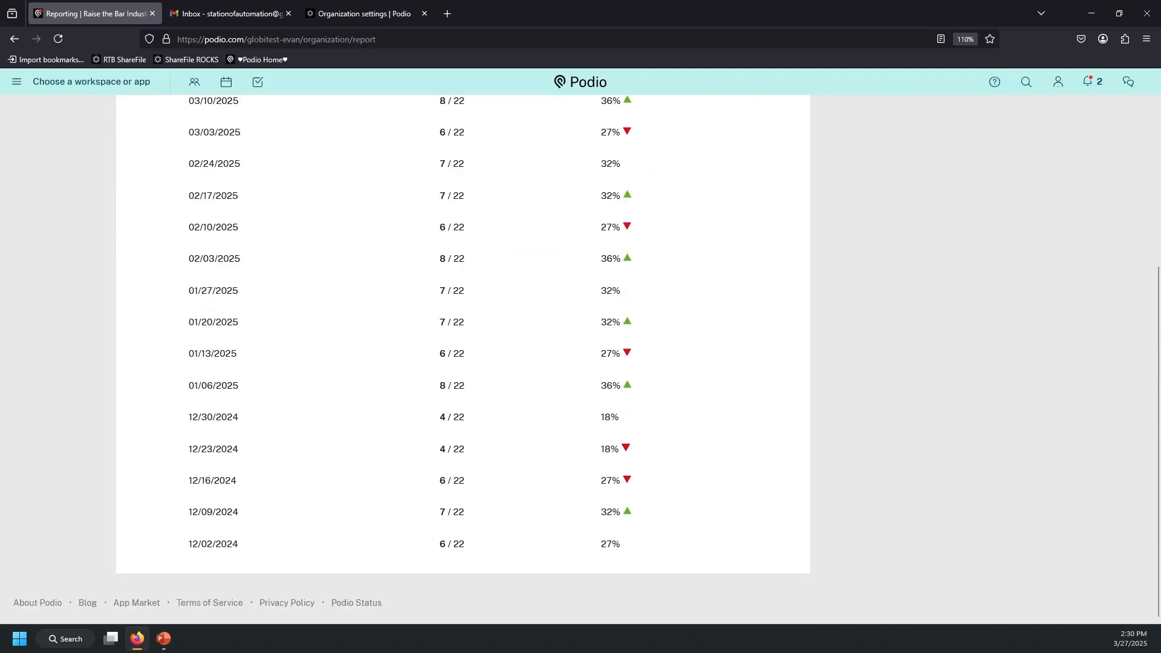
pyautogui.scroll(5, 666, 386)
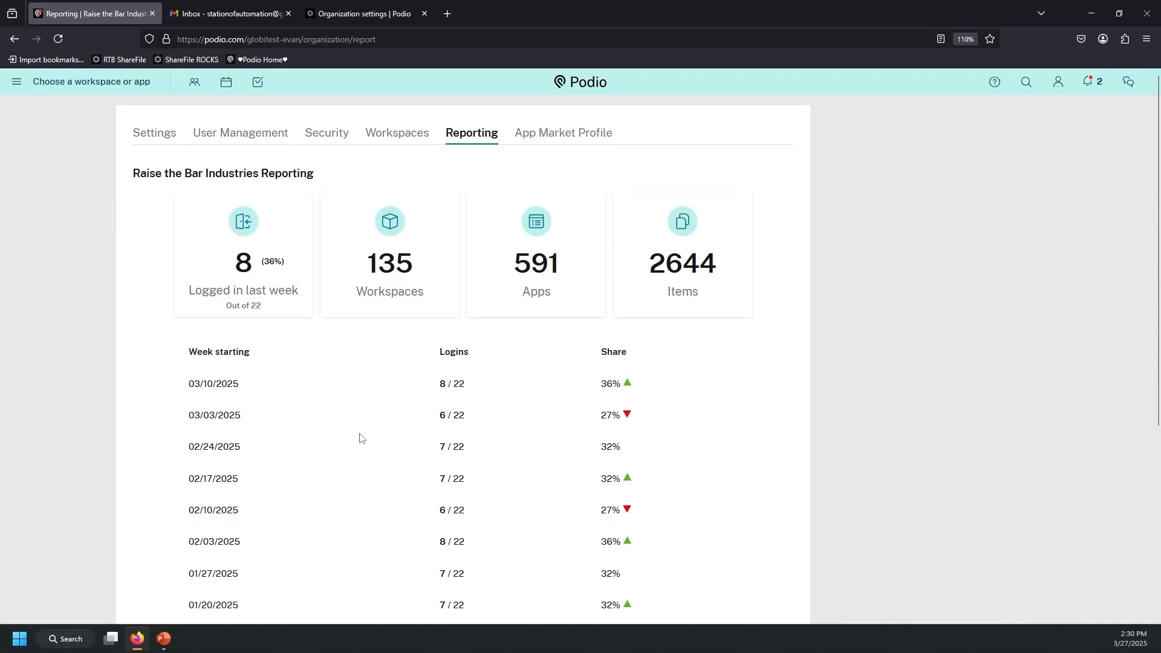
# Open the organization's User Management page and filter the user list to Organization admins.
pyautogui.click(246, 138)
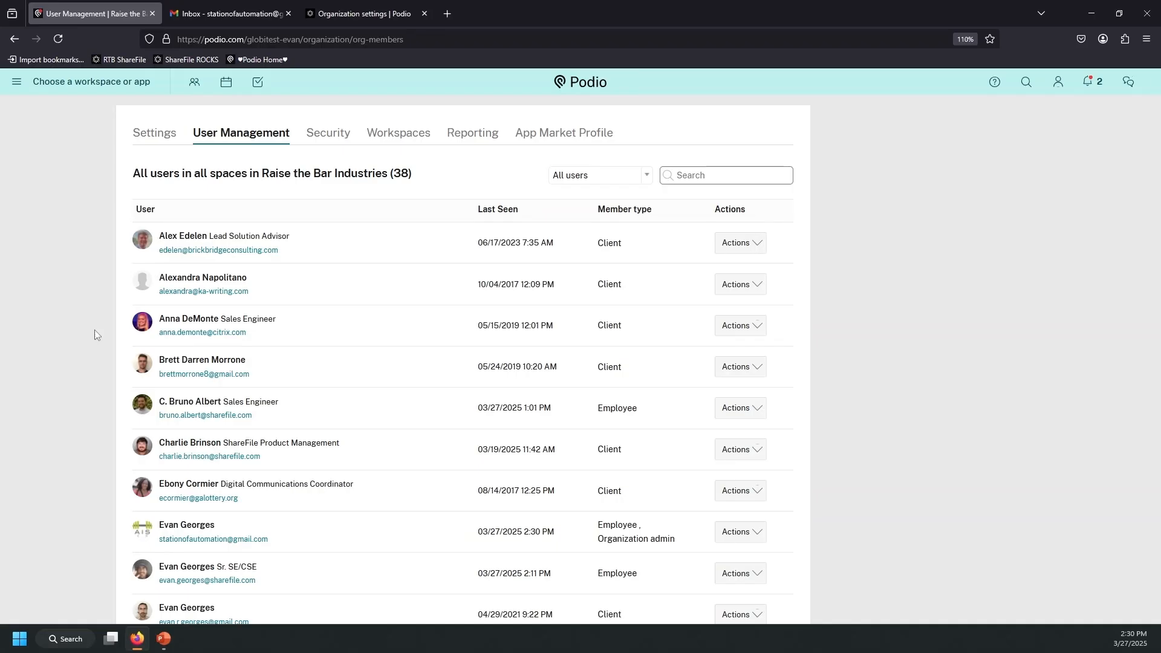
pyautogui.click(605, 180)
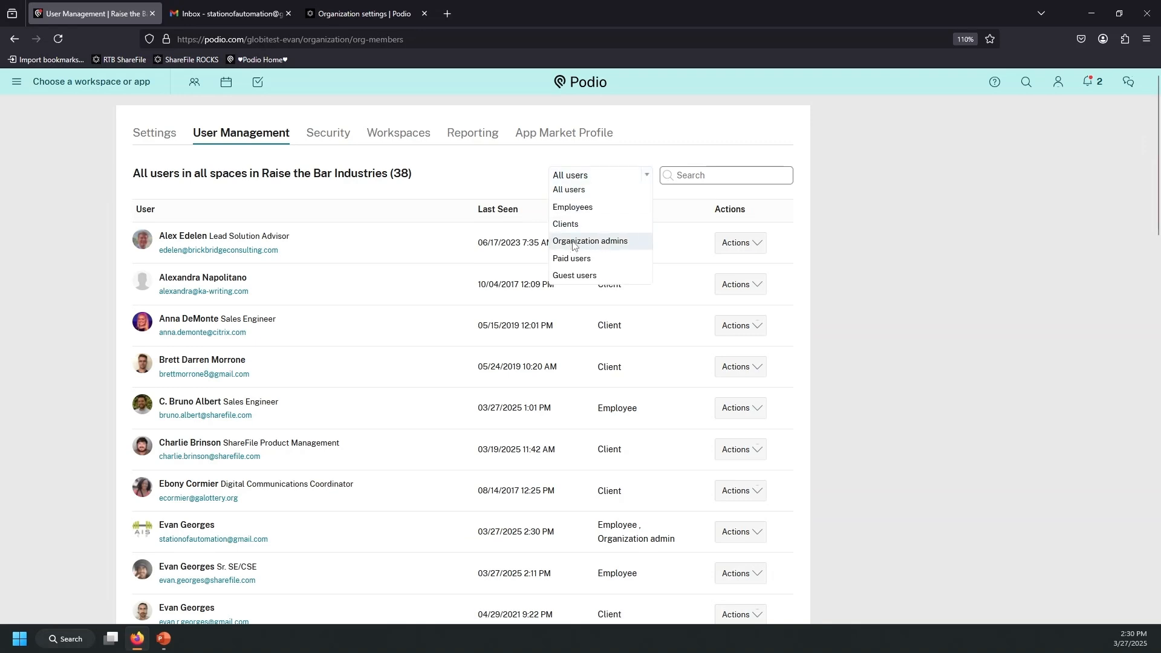
pyautogui.click(573, 241)
pyautogui.click(601, 174)
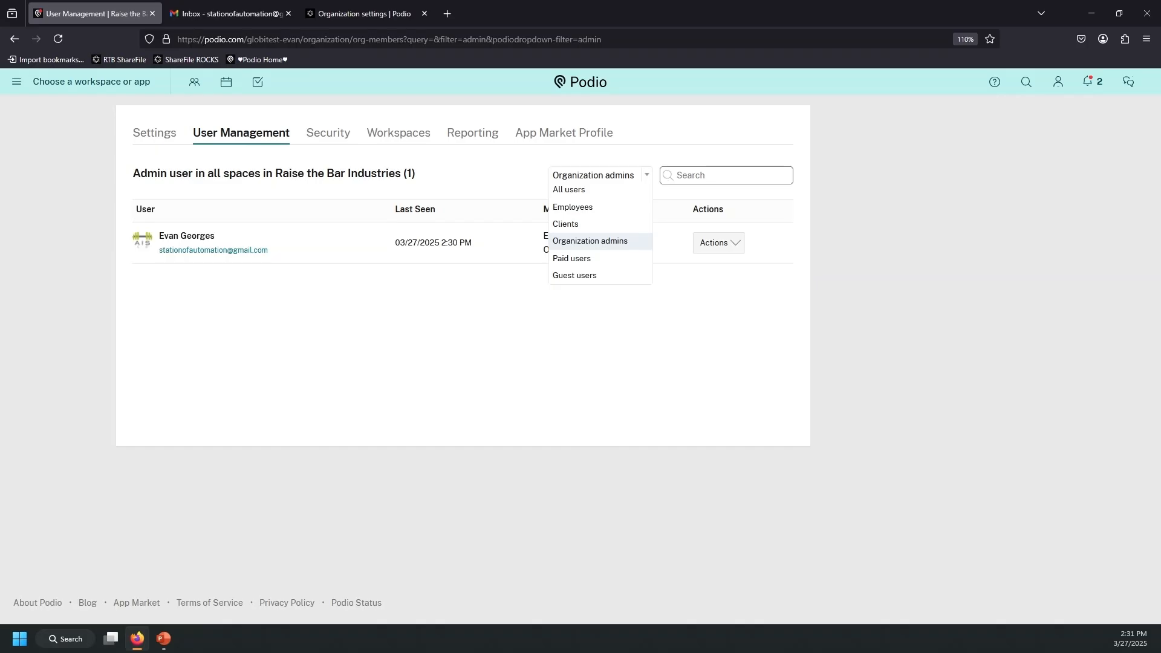
pyautogui.click(291, 528)
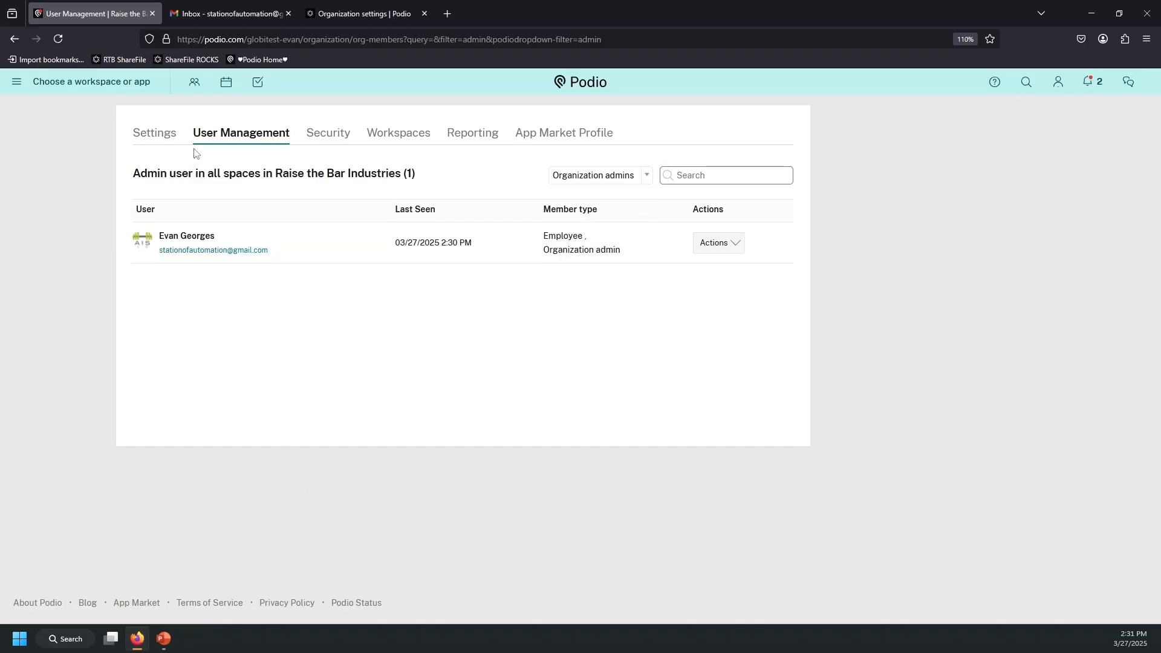
# Visit the organization's Security page and examine its full Workspaces list, including users, creation dates, last activity and access.
pyautogui.click(333, 137)
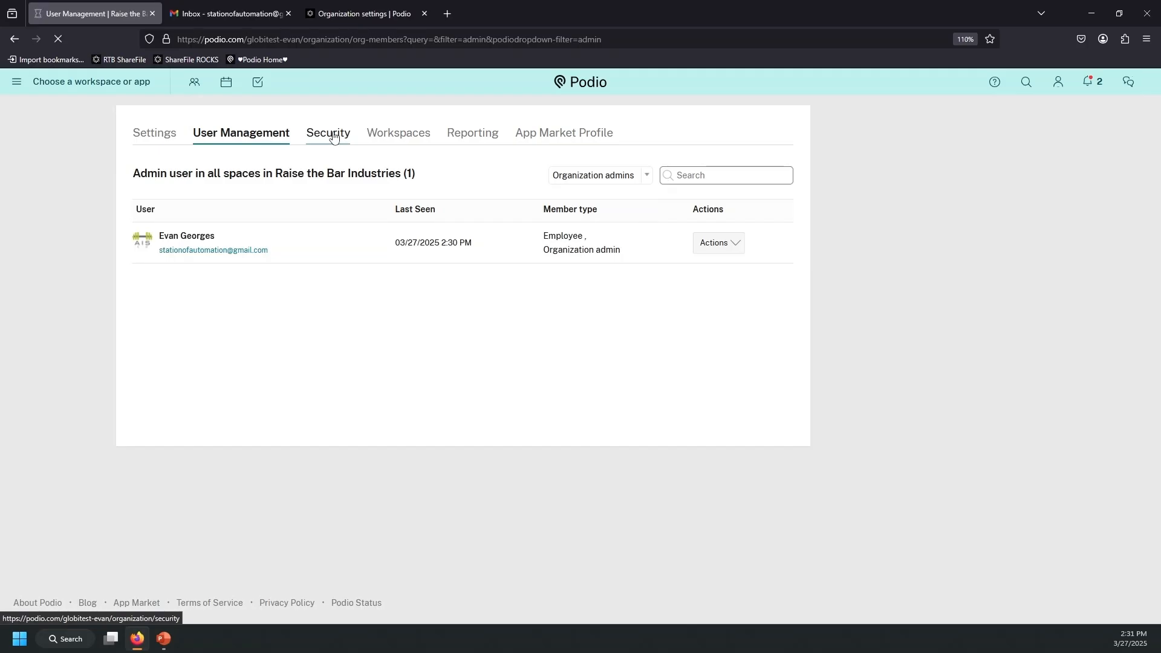
pyautogui.click(405, 131)
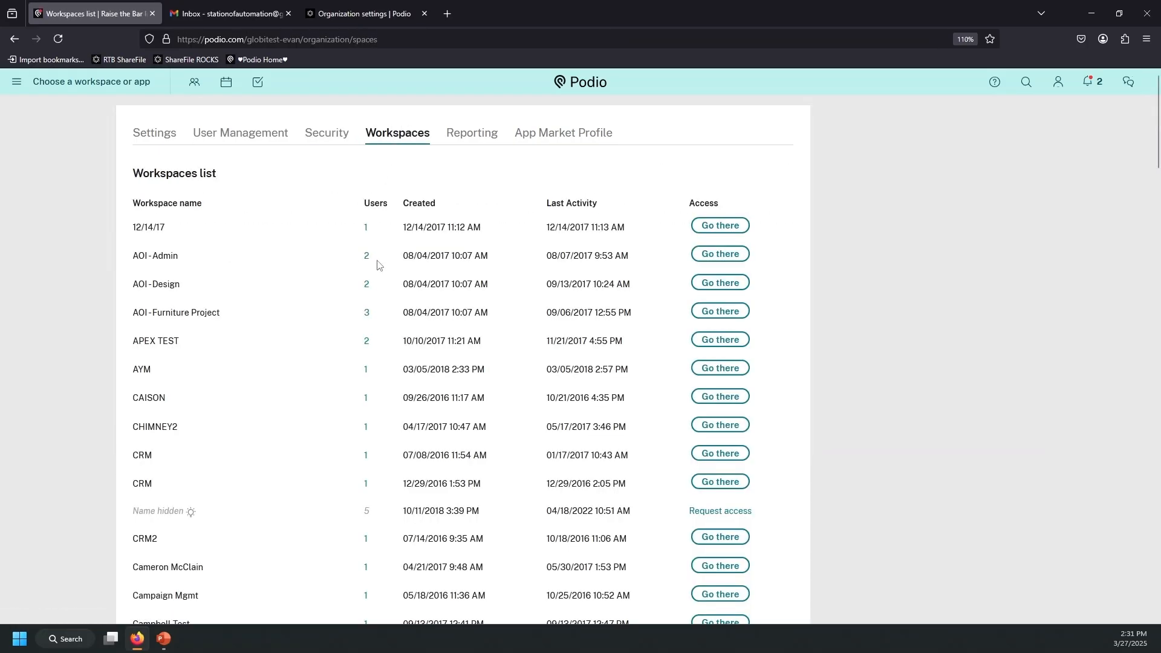
pyautogui.scroll(-15, 332, 260)
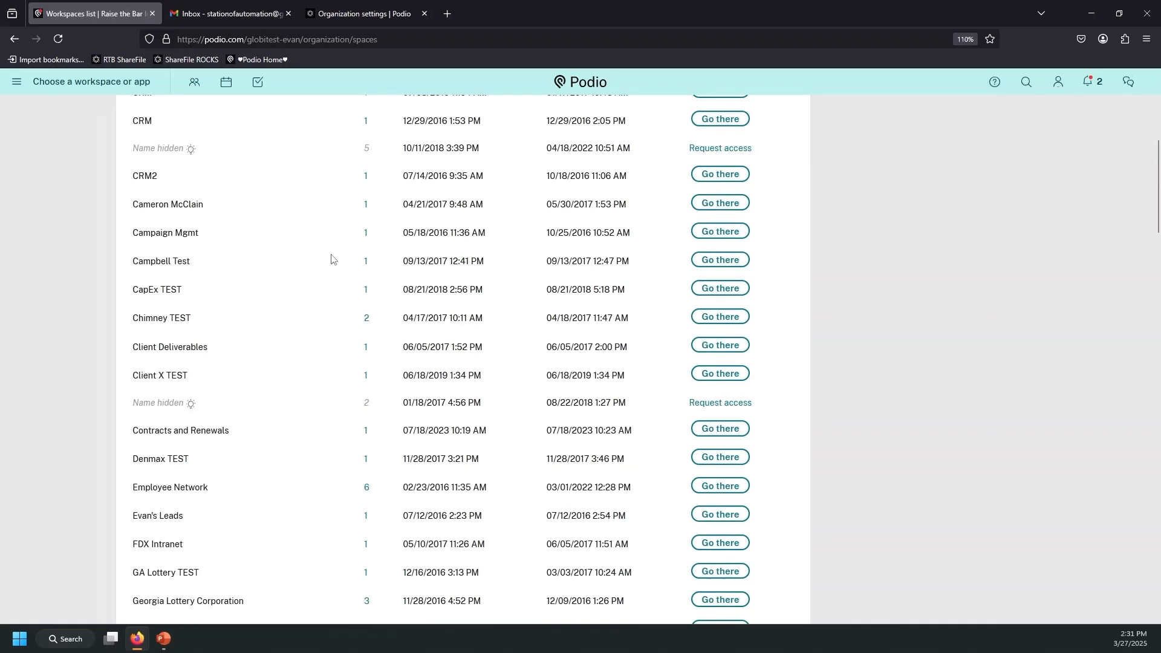
pyautogui.scroll(-20, 332, 260)
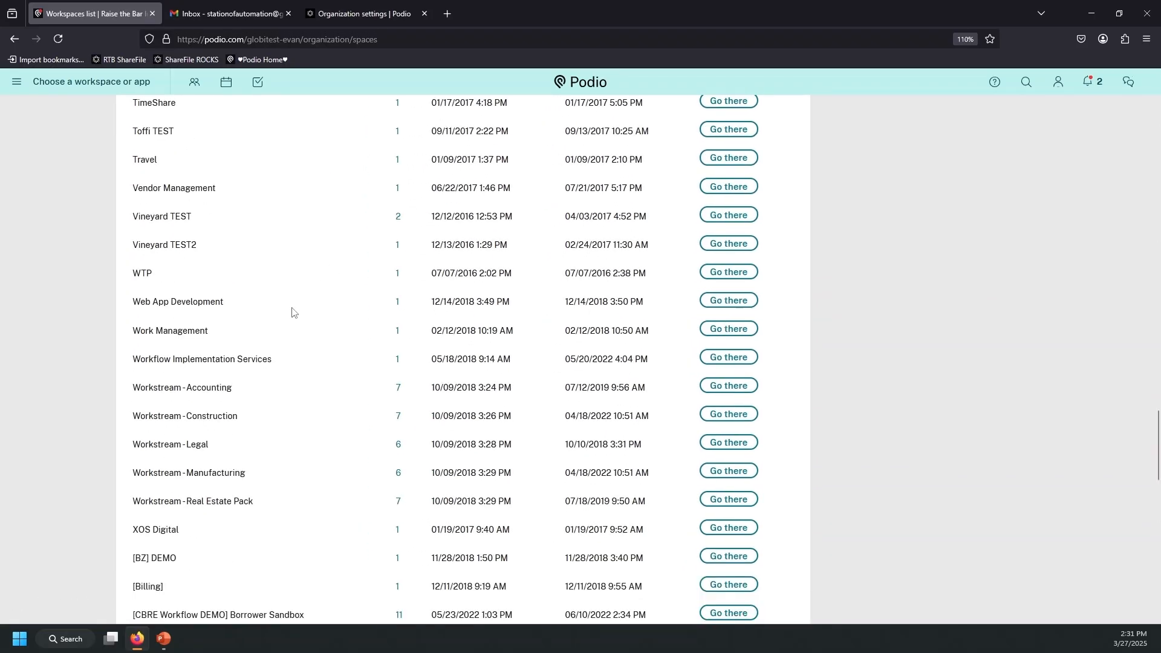
pyautogui.scroll(-5, 306, 425)
pyautogui.scroll(4, 310, 428)
pyautogui.scroll(20, 309, 427)
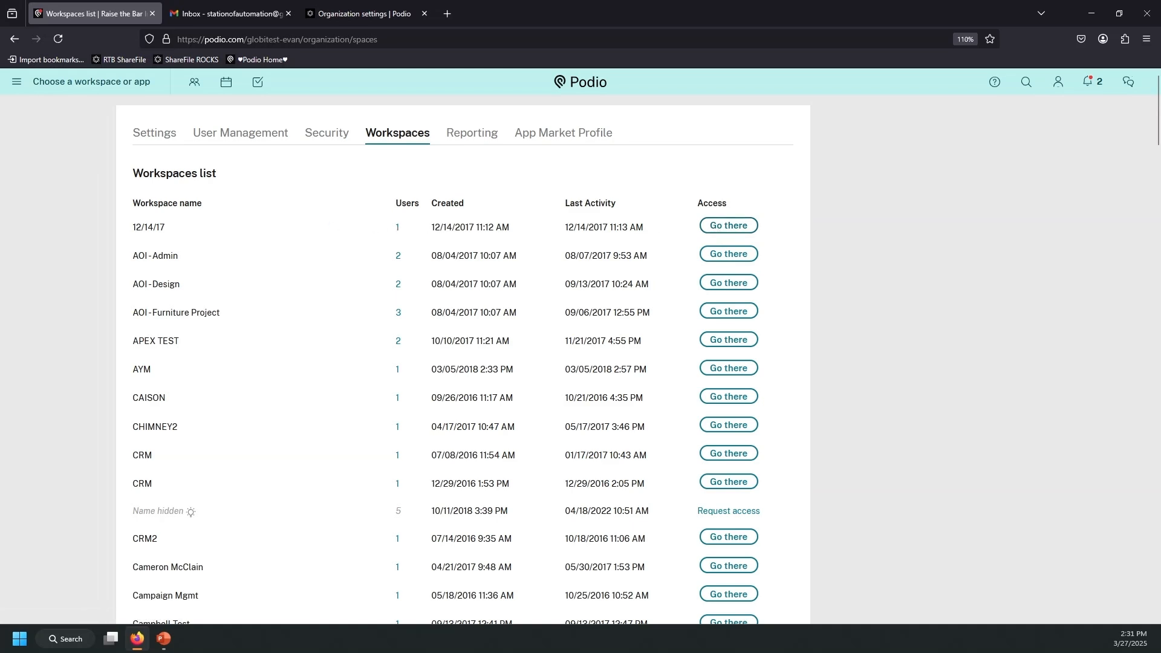
pyautogui.scroll(-10, 306, 349)
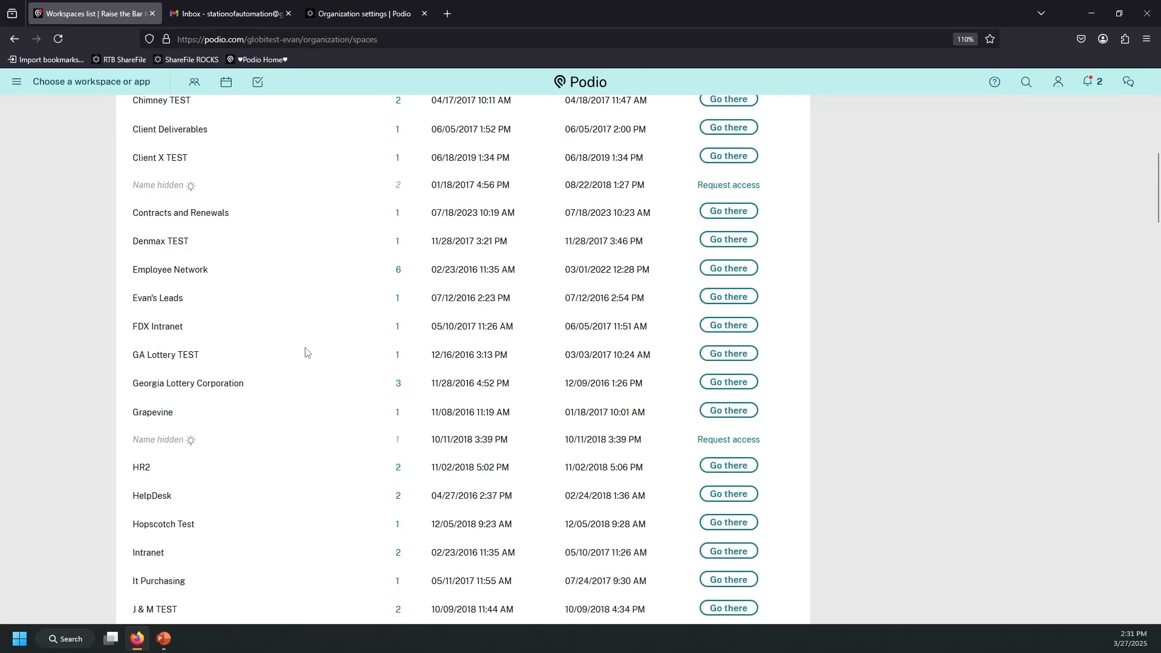
pyautogui.scroll(-20, 306, 352)
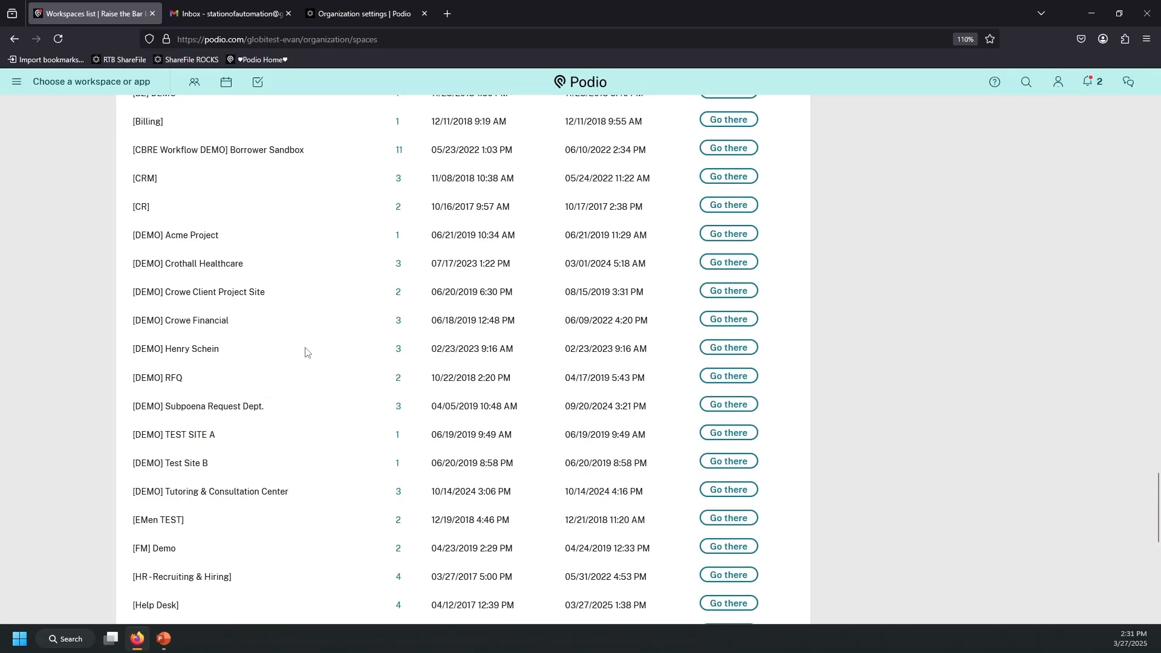
pyautogui.scroll(-8, 306, 352)
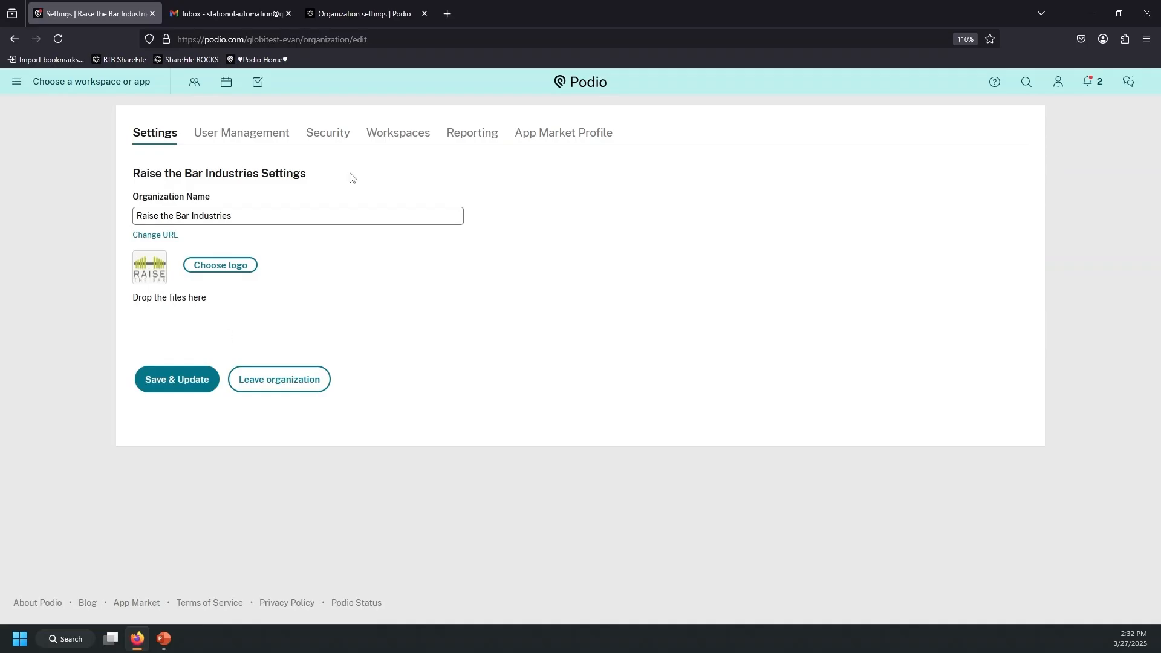
# Reopen the organization's reporting page from its settings.
pyautogui.click(469, 137)
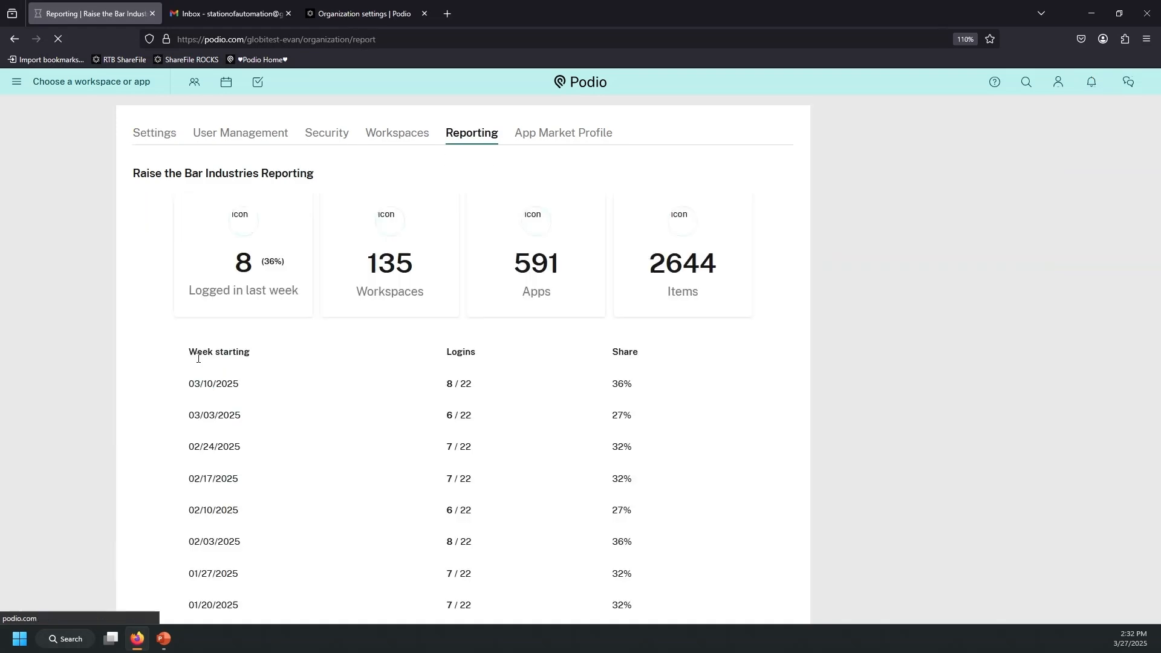